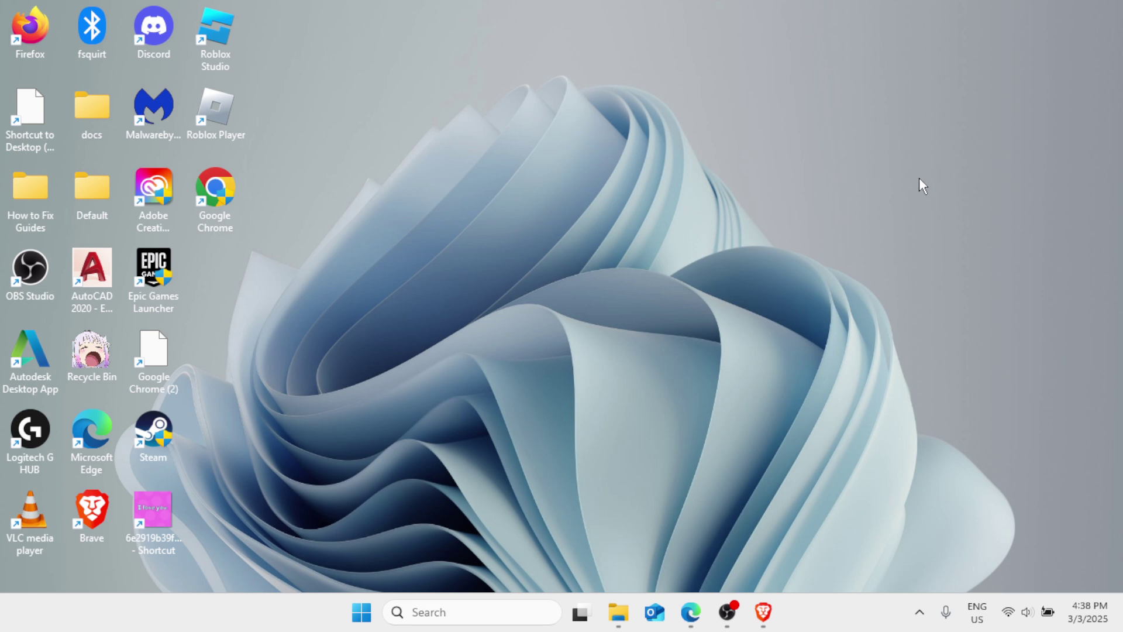
- Search Windows for 'chrome' and launch Google Chrome
left_click(452, 614)
type("c")
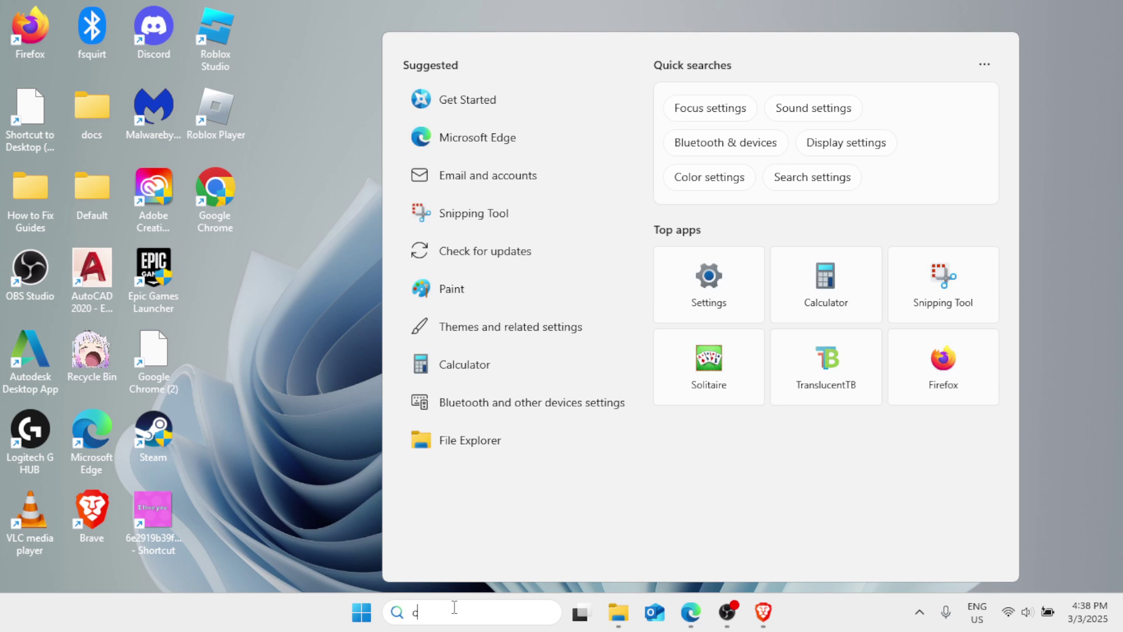
type("hrome")
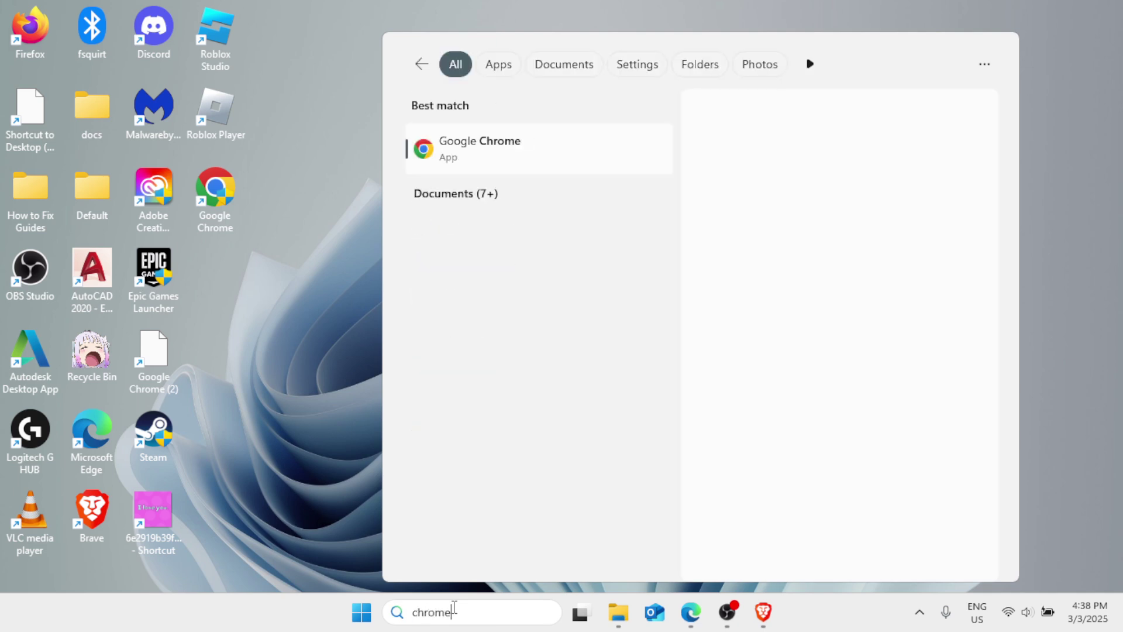
left_click(548, 142)
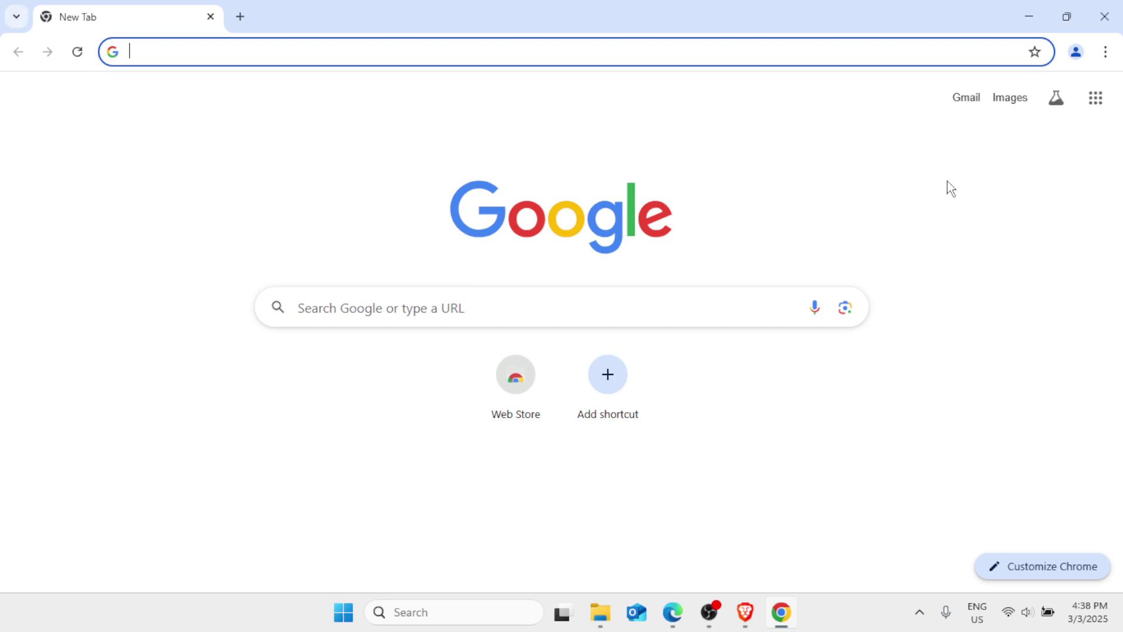
left_click(1109, 58)
- Go to Chrome's Privacy and security settings page
scroll(942, 460, "down", 1)
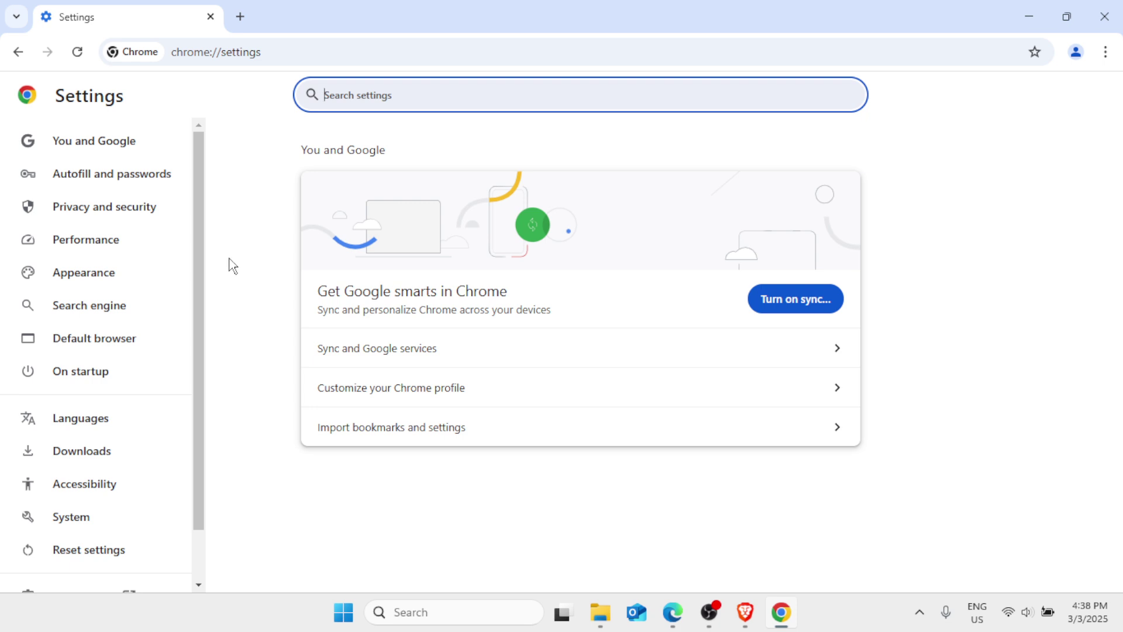
left_click(129, 211)
scroll(488, 386, "down", 3)
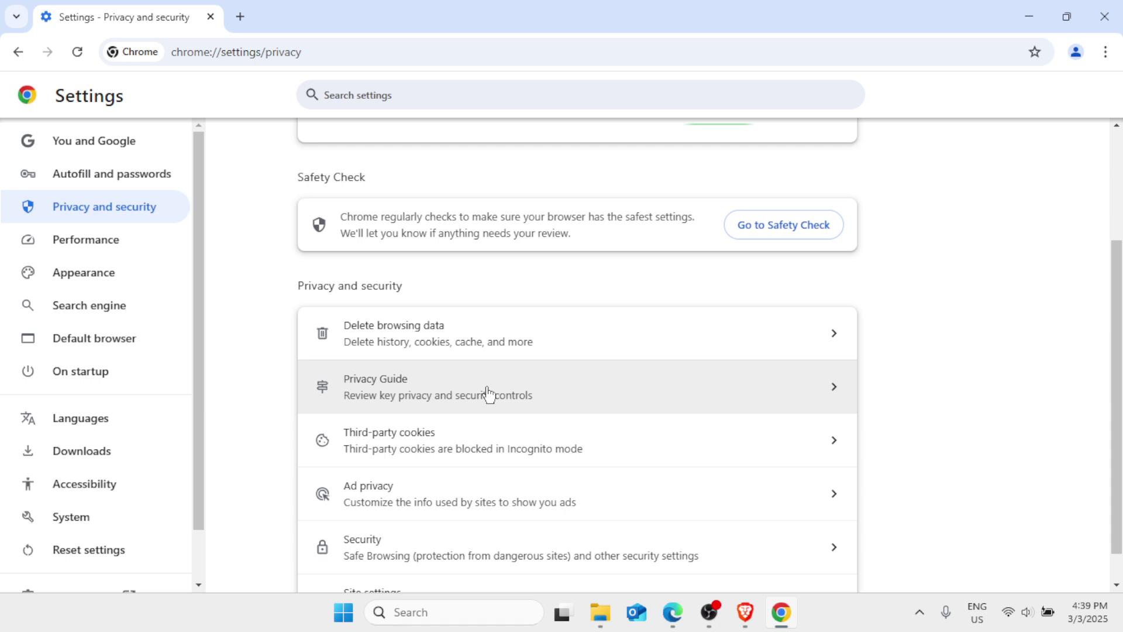
- Delete Chrome's browsing data for All time, including history, cookies and cached files
left_click(608, 350)
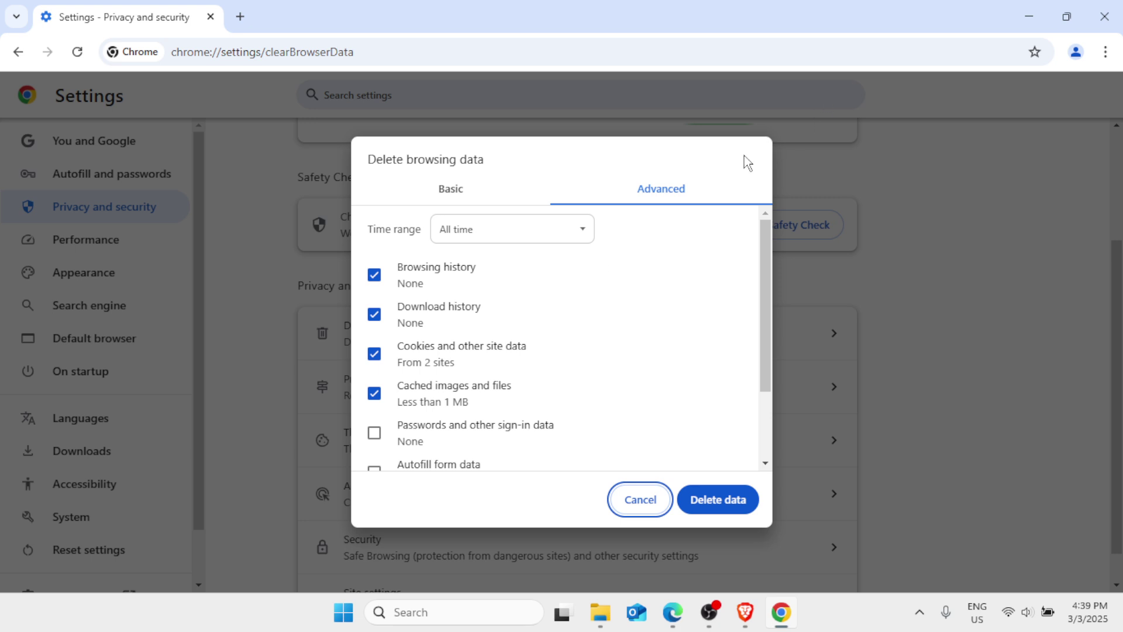
left_click(571, 234)
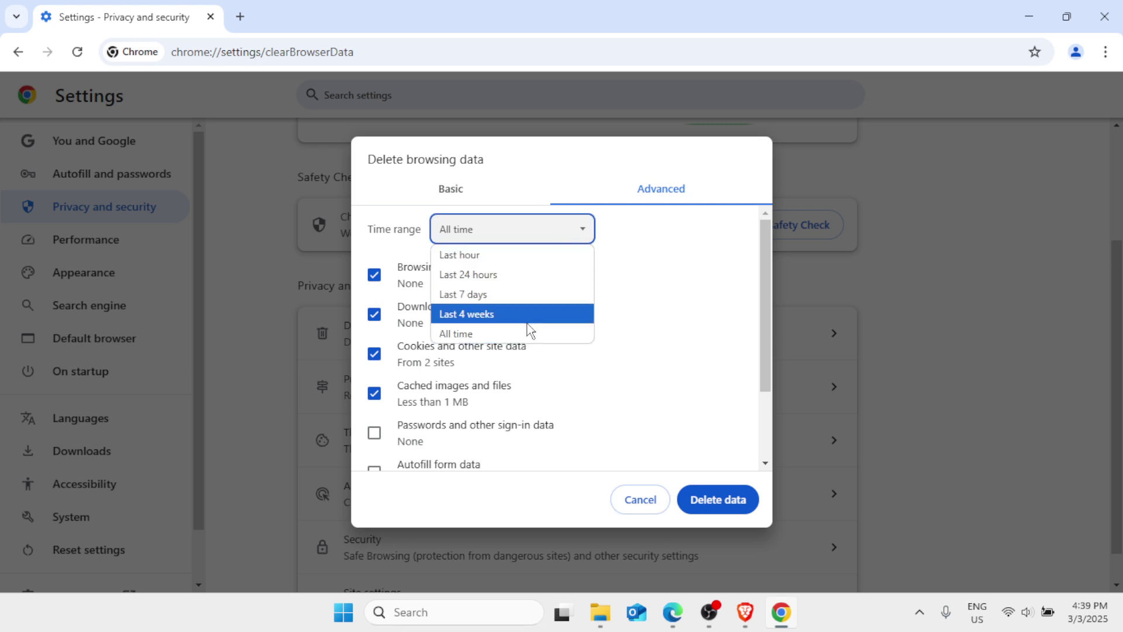
left_click(529, 334)
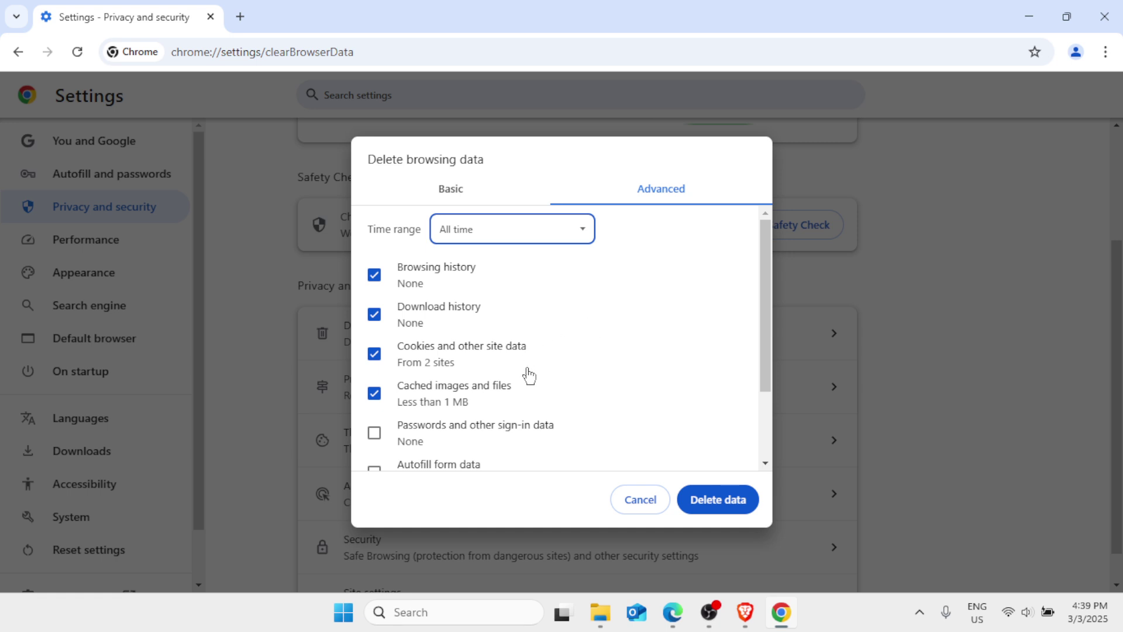
scroll(528, 371, "down", 2)
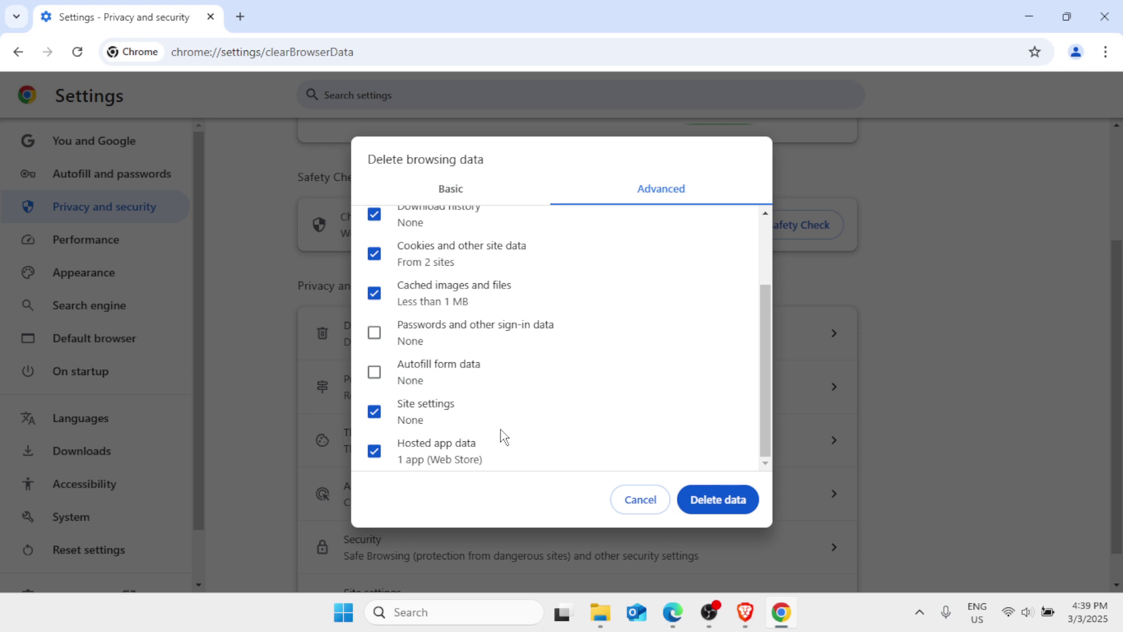
left_click(732, 499)
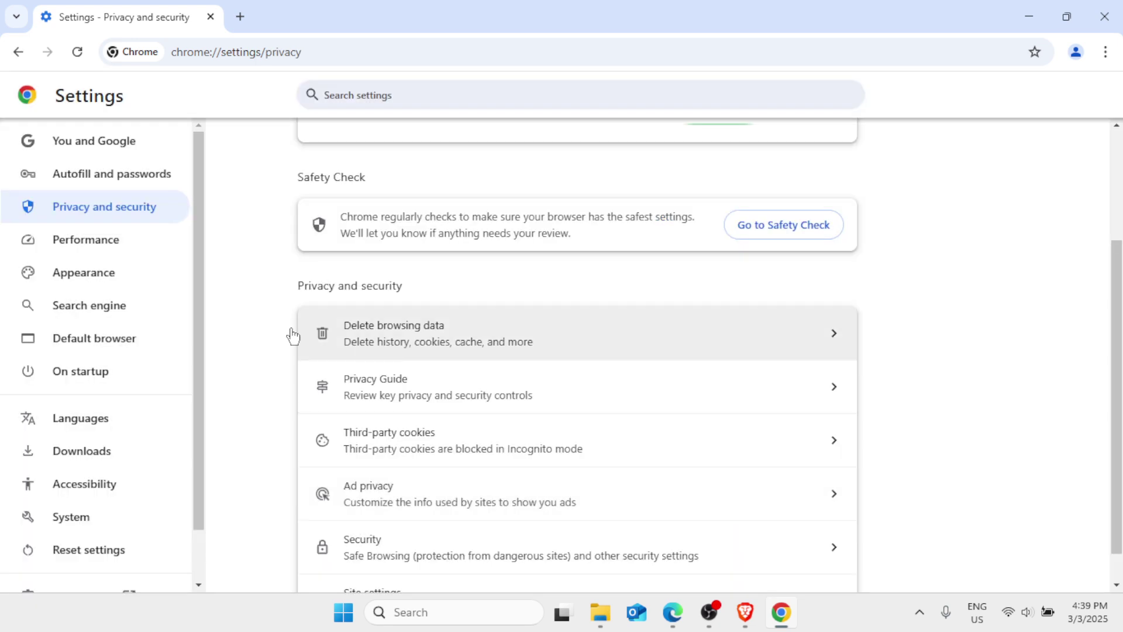
- Reset Chrome settings to their original defaults, close Chrome, and start a Windows search
scroll(202, 320, "down", 1)
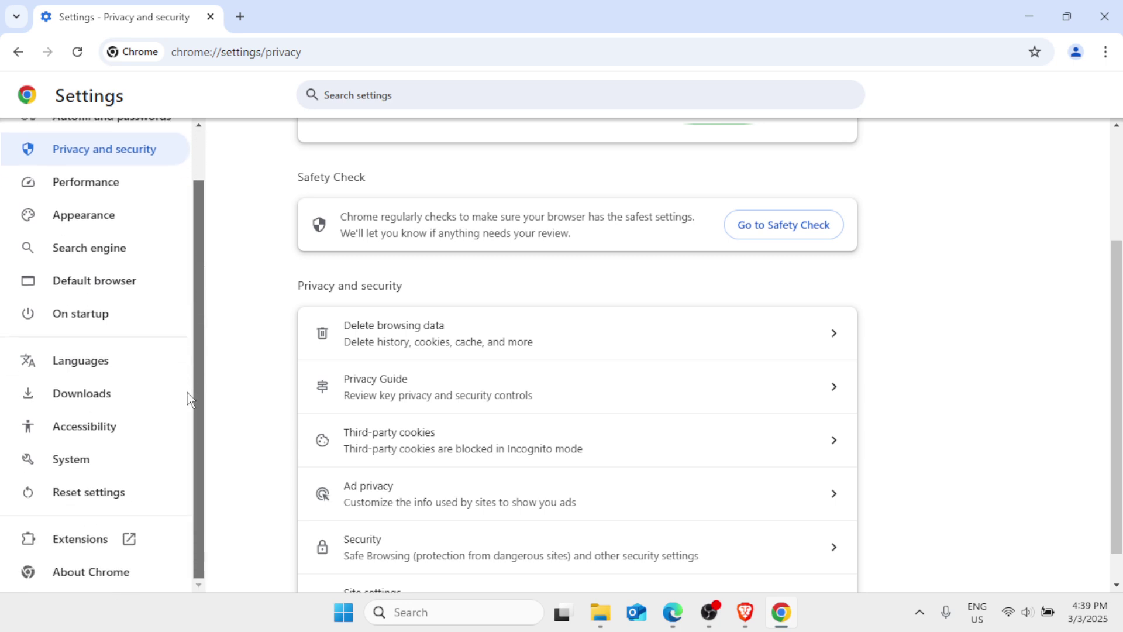
left_click(109, 499)
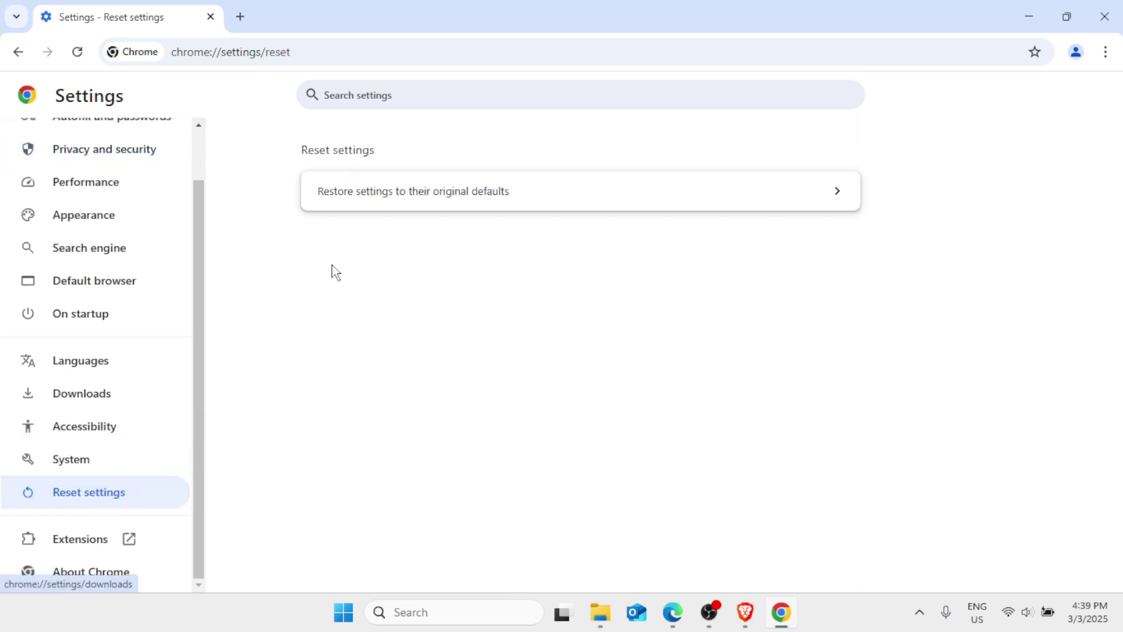
left_click(443, 199)
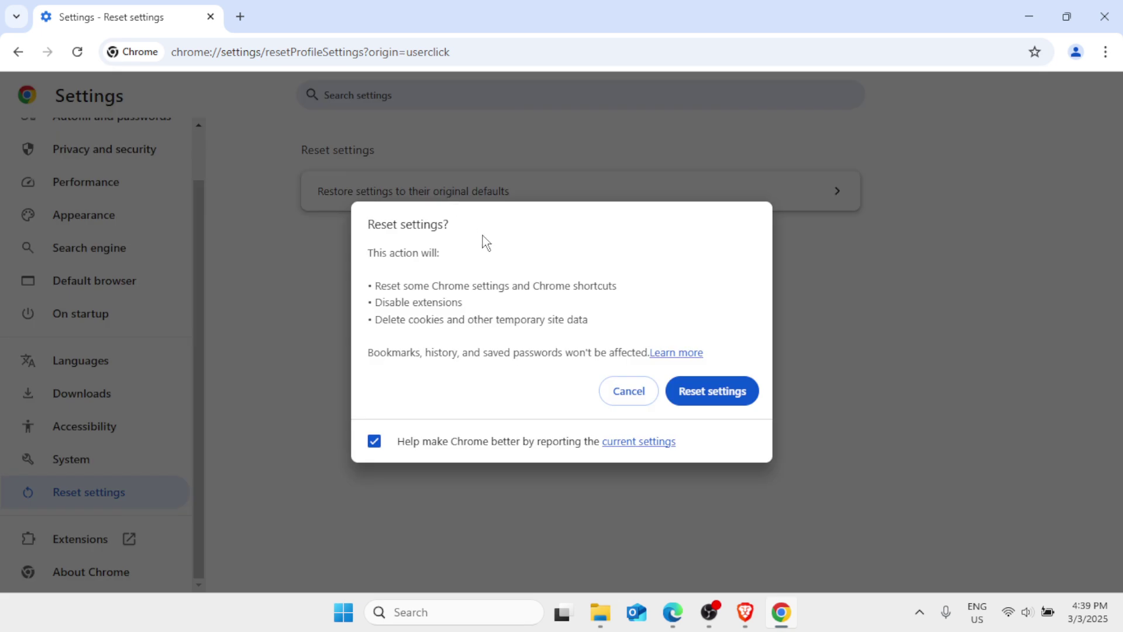
left_click(711, 398)
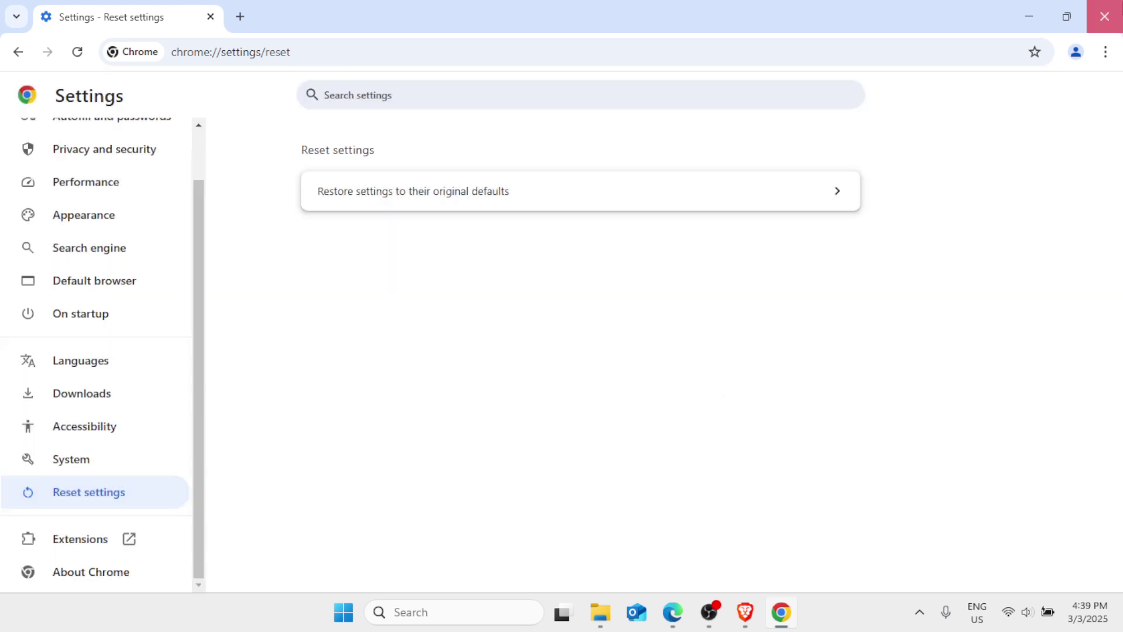
left_click(1104, 16)
left_click(453, 611)
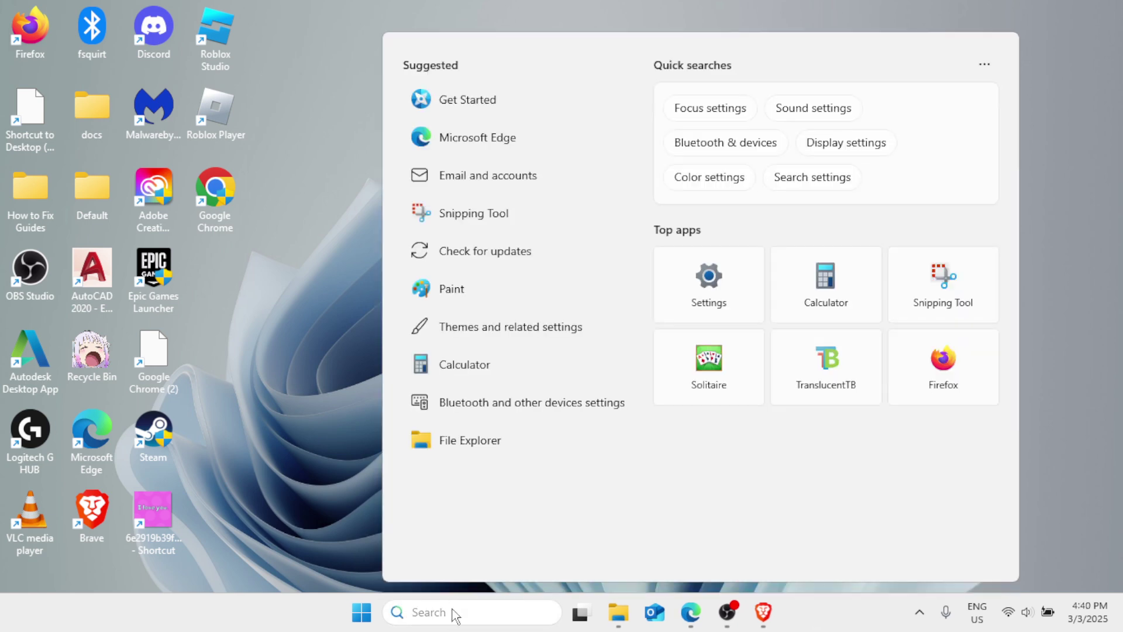
- Search for 'cmd' and run Command Prompt as administrator
type("cmd")
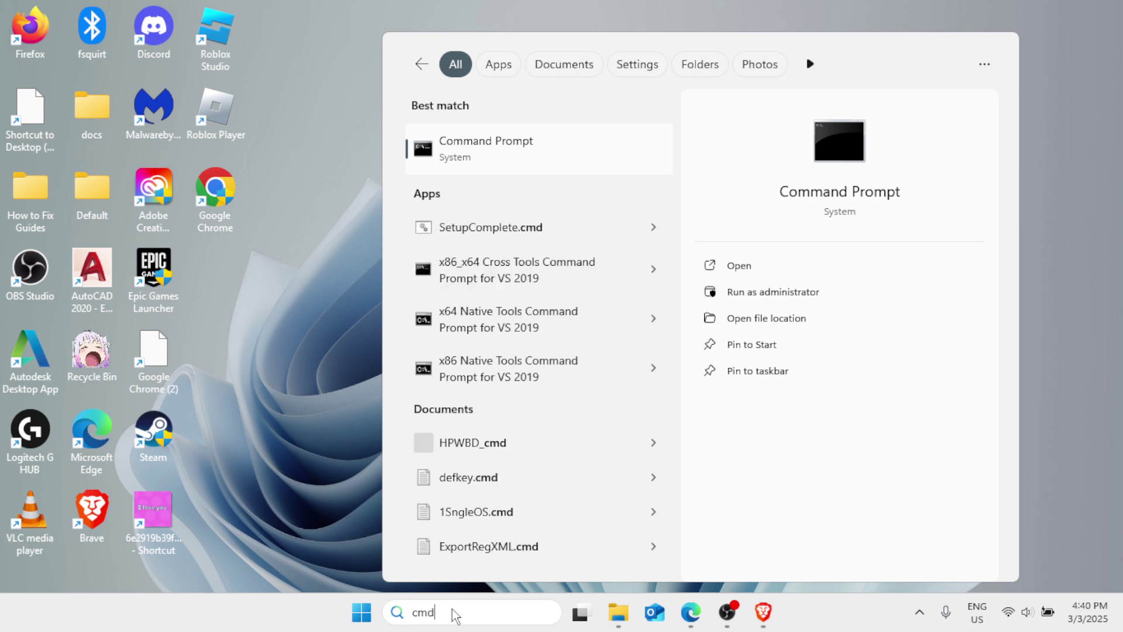
left_click(763, 293)
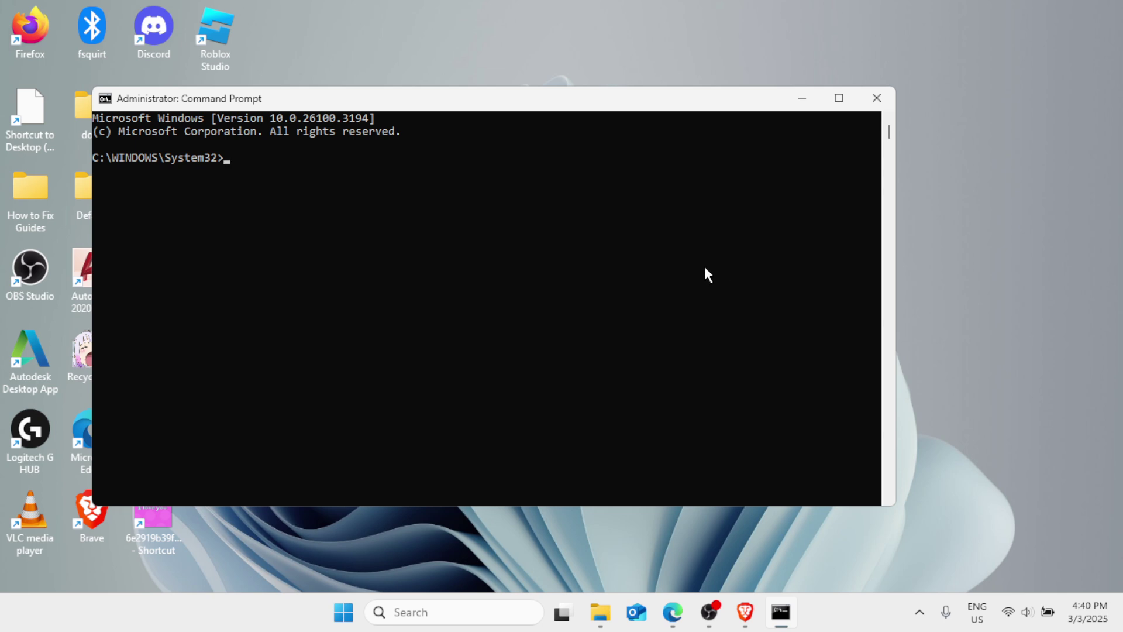
- Run ipconfig /release, maximize the console, and run ipconfig /renew
type("ipconfig ")
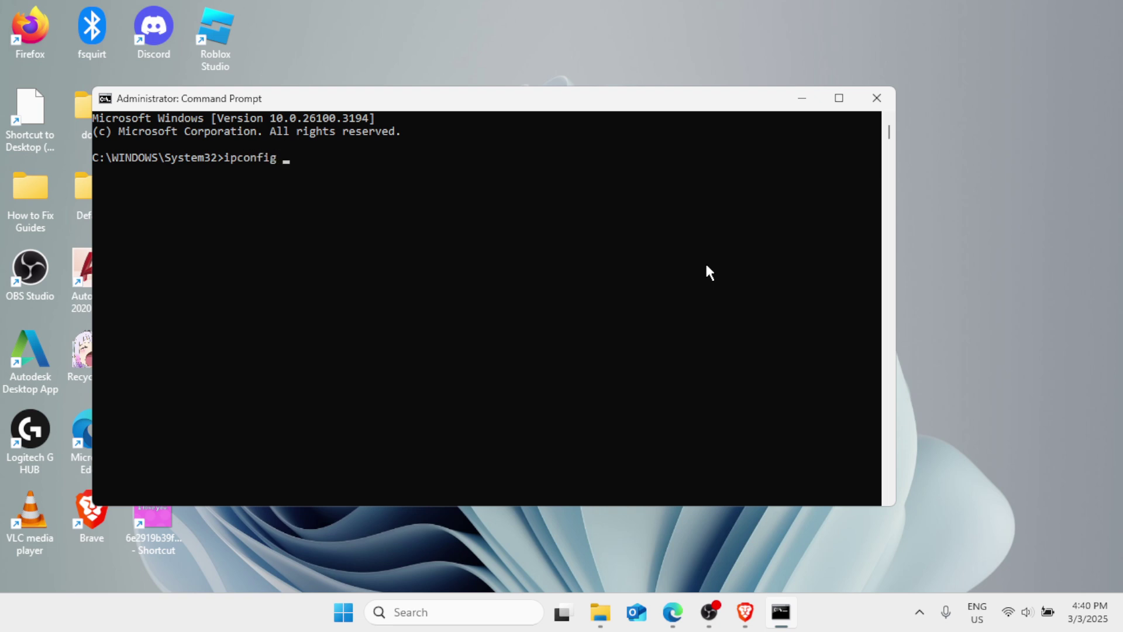
type("/release")
key("Return")
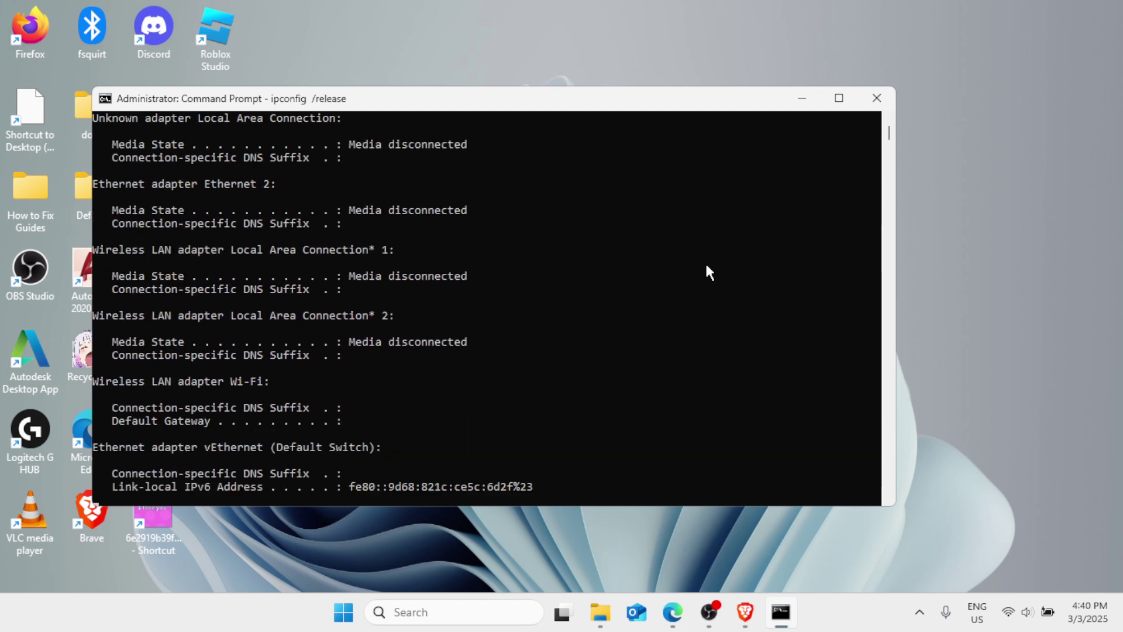
type("ip")
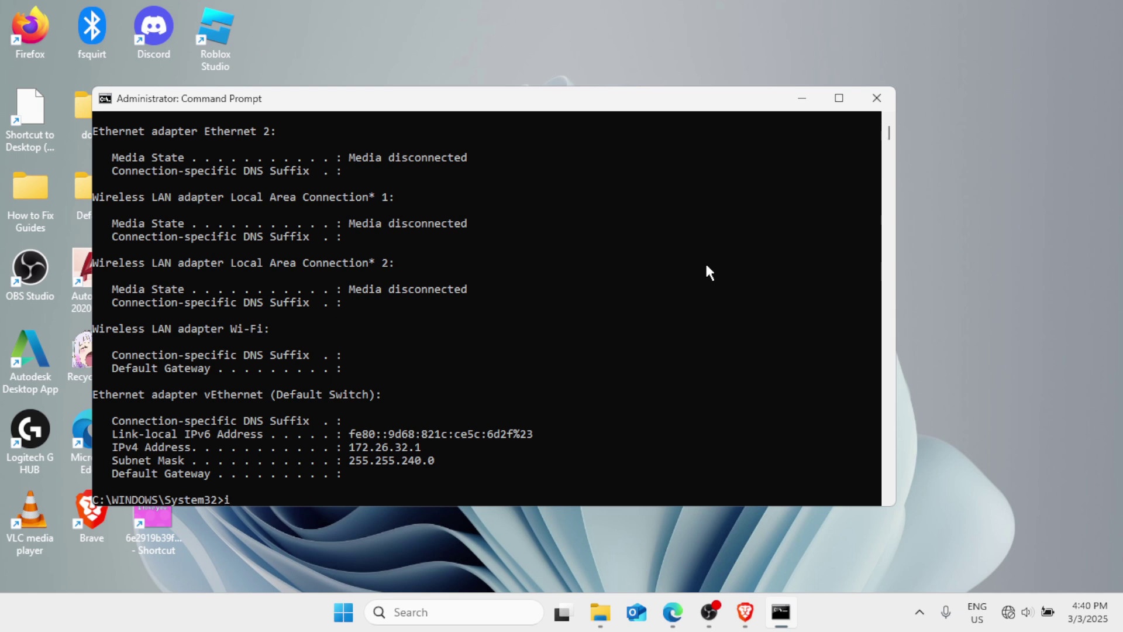
left_click(839, 98)
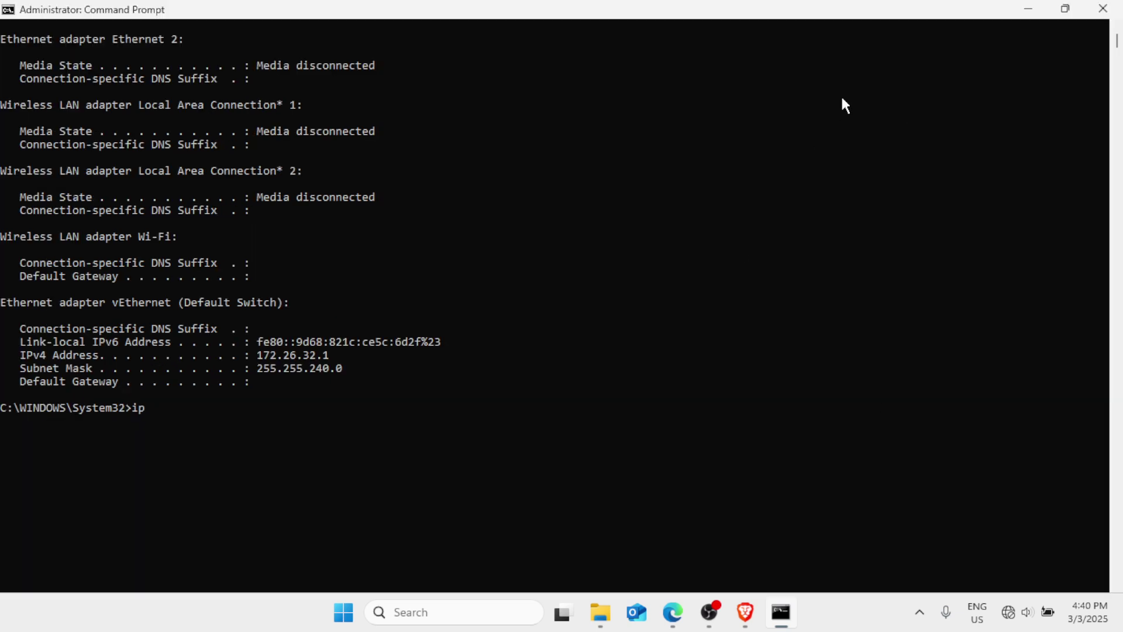
type("config /renew")
key("Return")
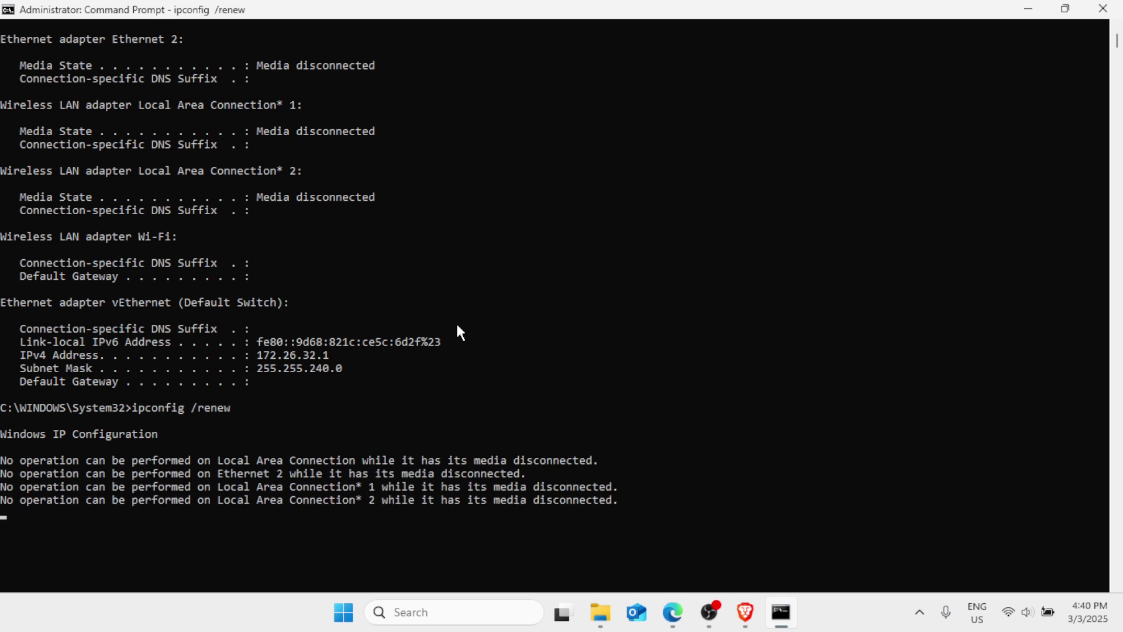
- Flush the DNS cache with ipconfig /flushdns, then exit Command Prompt
type("i")
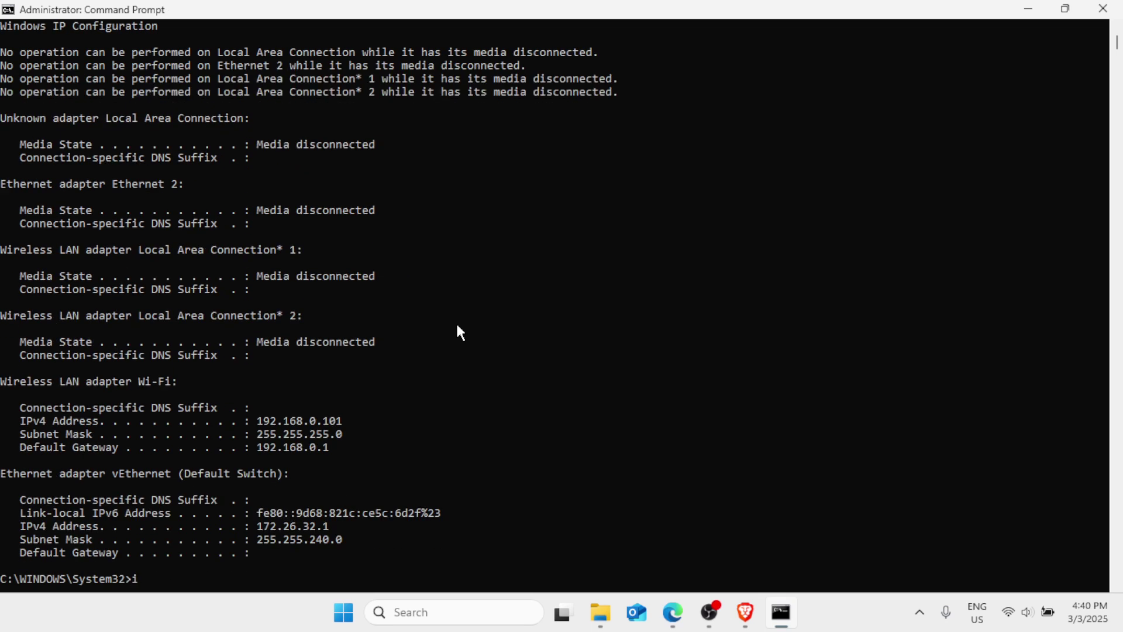
type("pconfig /flushdns")
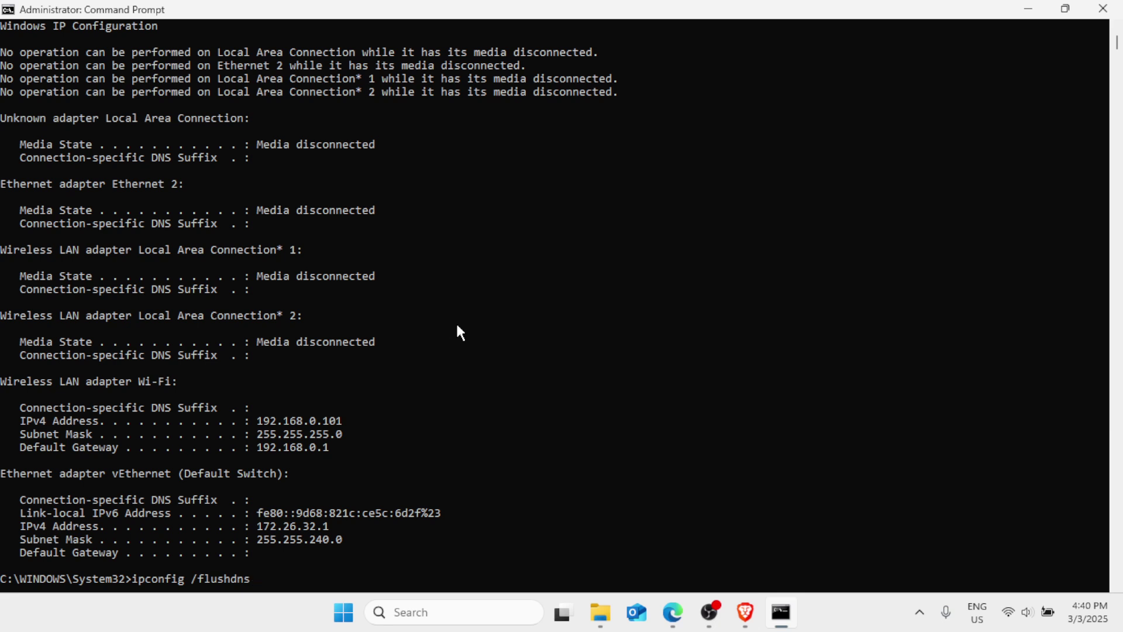
key("Return")
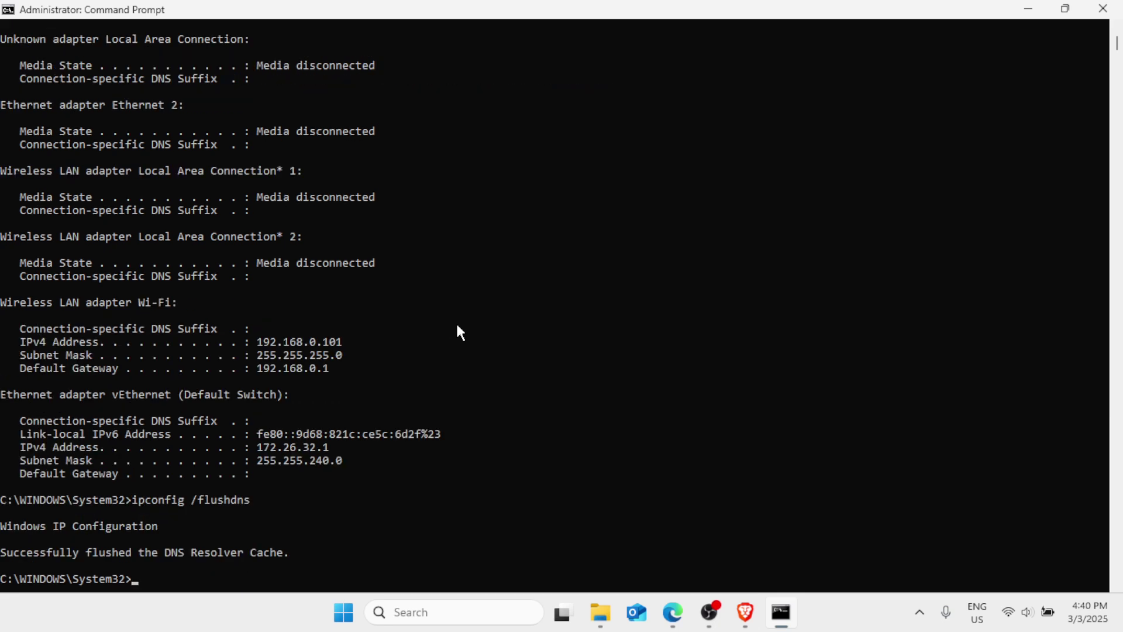
type("exit")
key("Return")
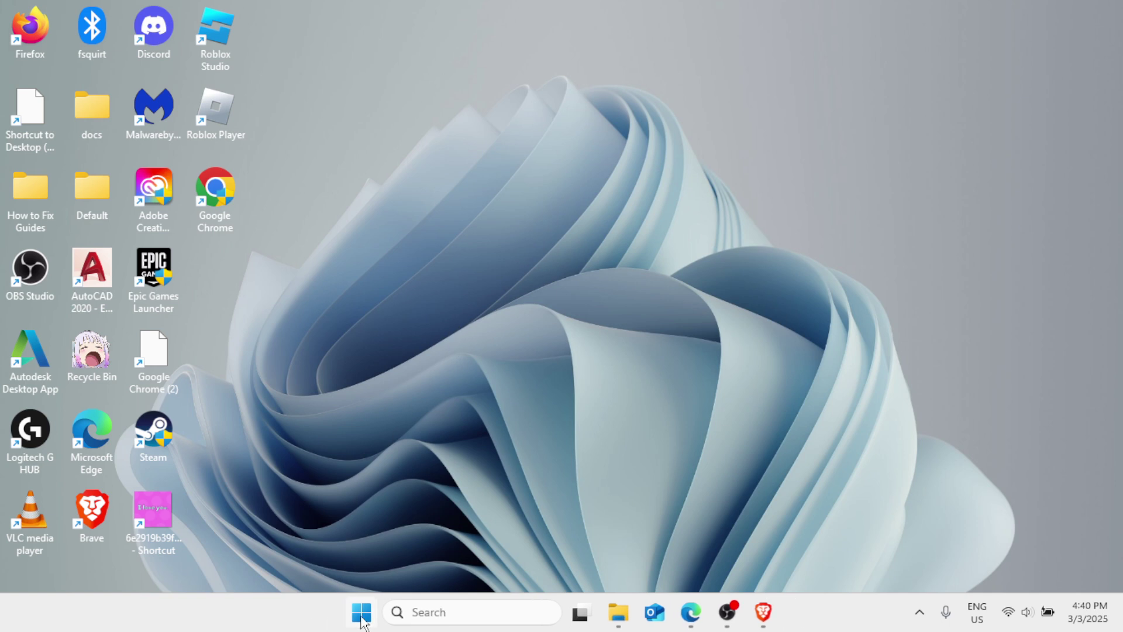
right_click(362, 612)
mouse_move(358, 537)
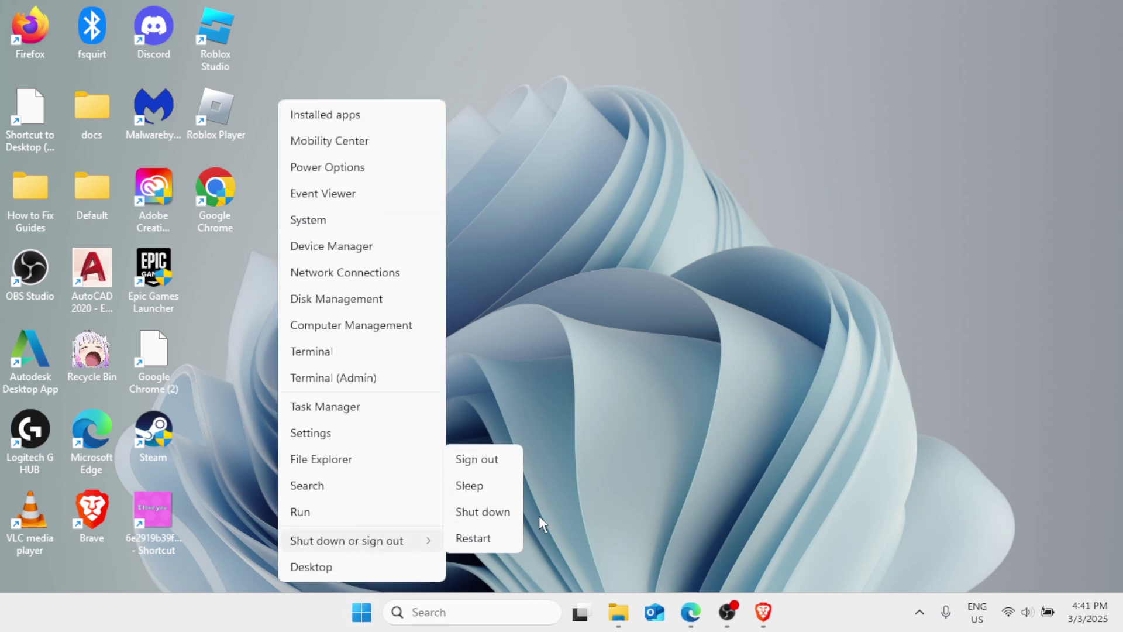
left_click(553, 363)
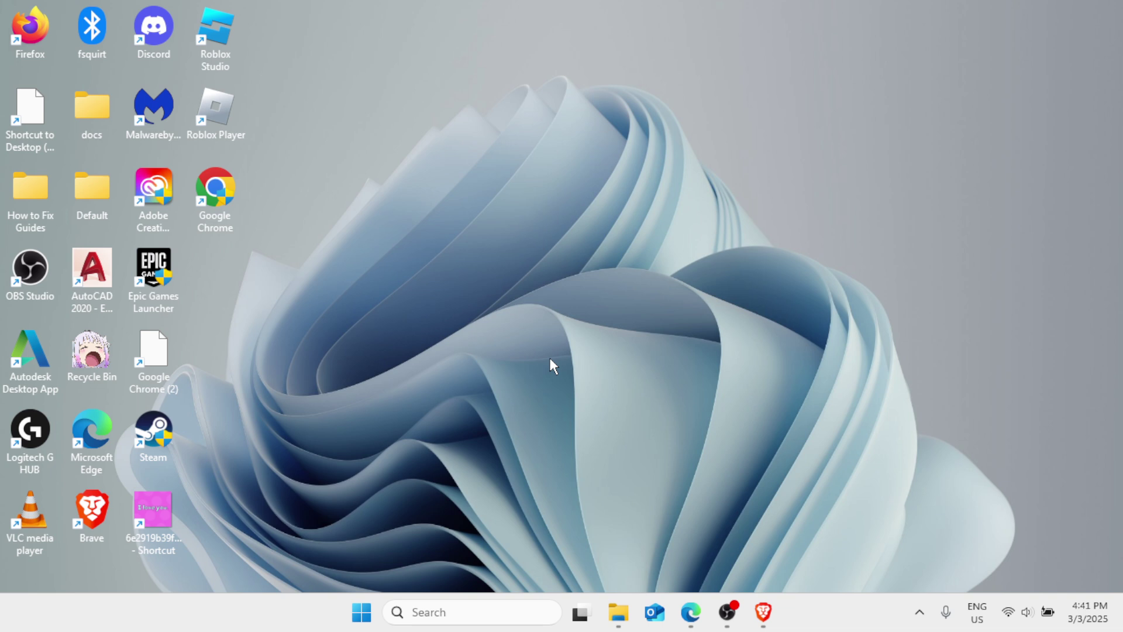